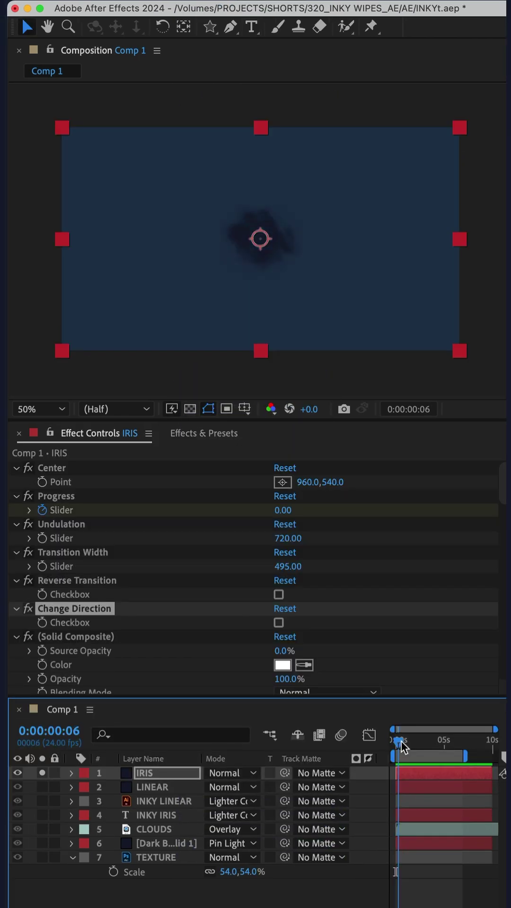
Adjust the existing ink wipe's direction, then add Dark Blue Solid 6 as layer 1
mouse_move(402, 743)
mouse_down()
mouse_move(423, 744)
mouse_move(403, 742)
mouse_move(417, 743)
mouse_move(410, 744)
mouse_up()
drag(291, 533, 317, 516)
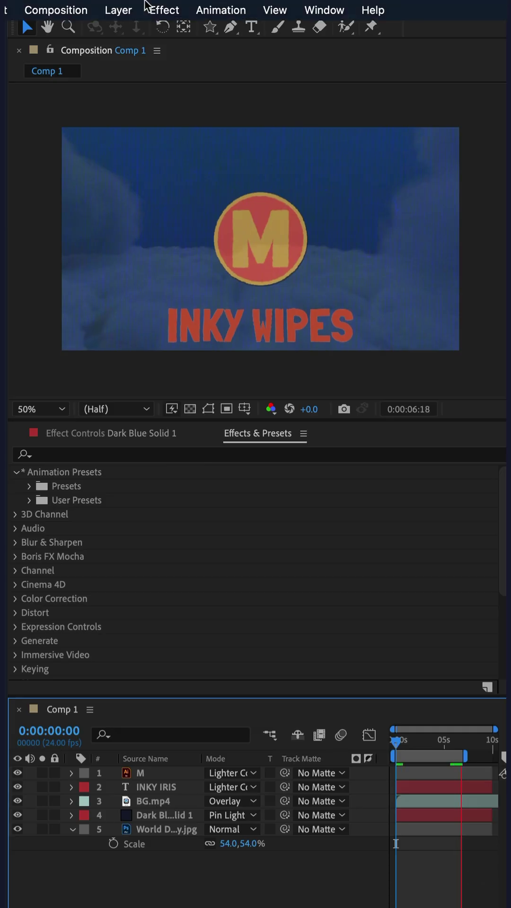
click(117, 9)
mouse_move(116, 35)
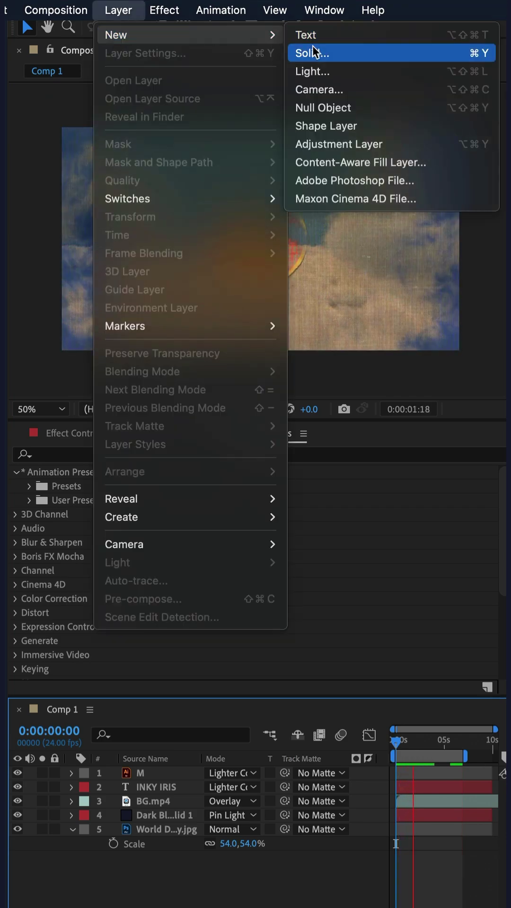
click(314, 52)
click(474, 549)
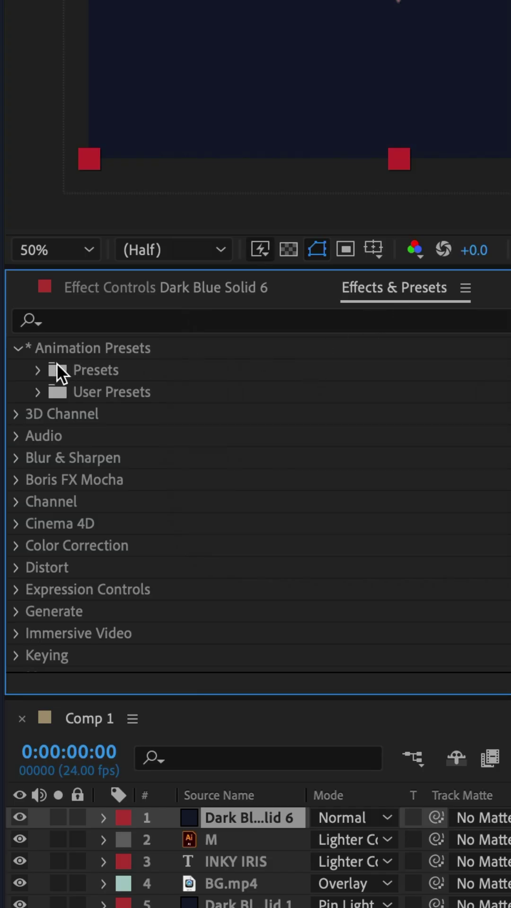
Apply Inky Iris Wipe from Transitions - Wipes to Dark Blue Solid 6 and preview it
click(14, 350)
click(37, 371)
scroll(155, 530, down, 2)
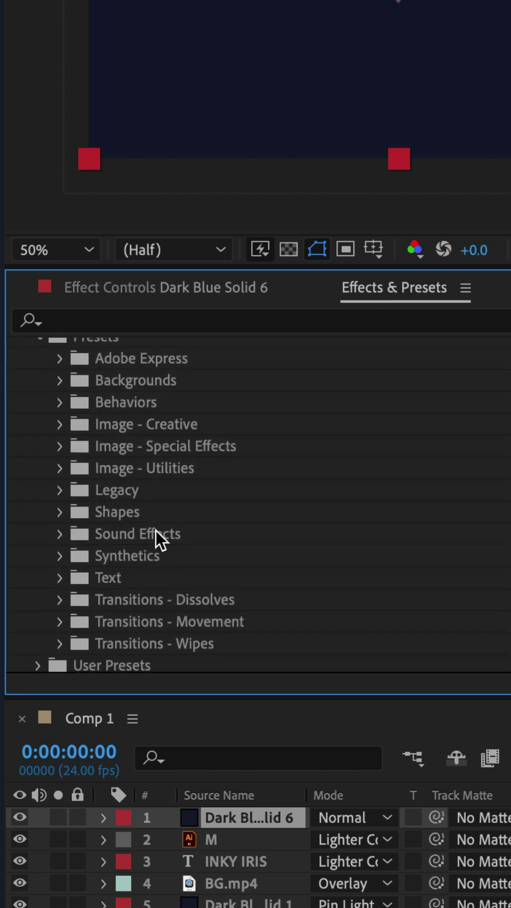
scroll(160, 531, down, 1)
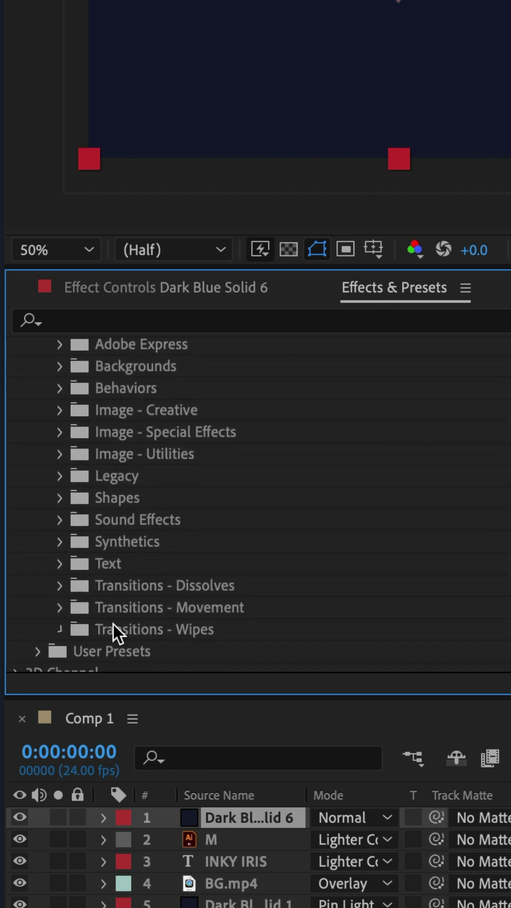
scroll(113, 623, down, 5)
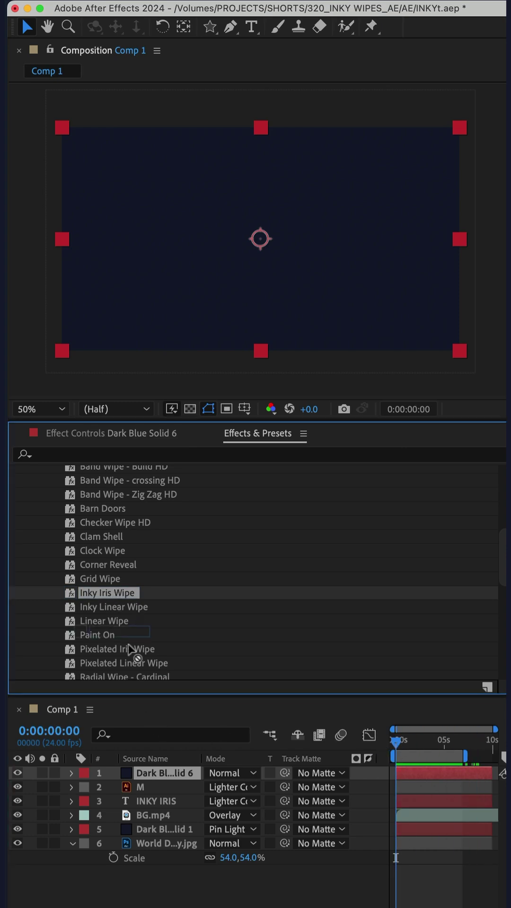
drag(135, 653, 149, 773)
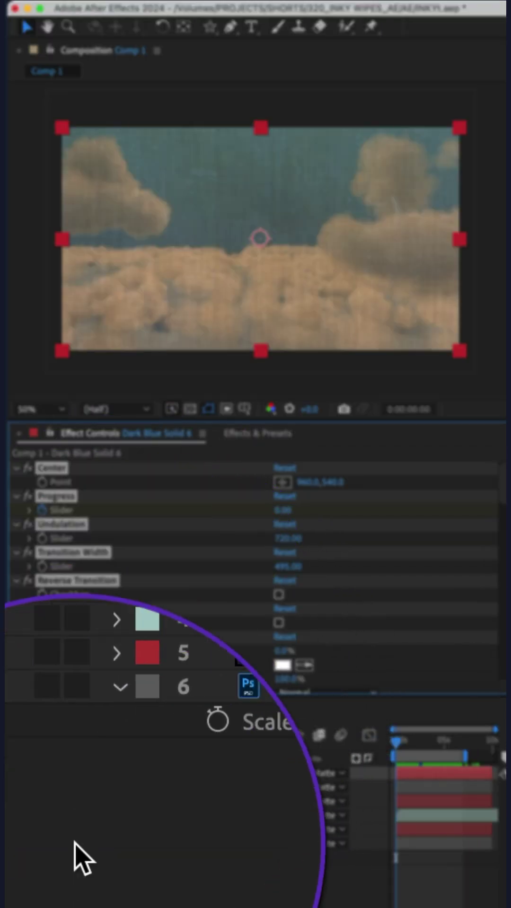
key(space)
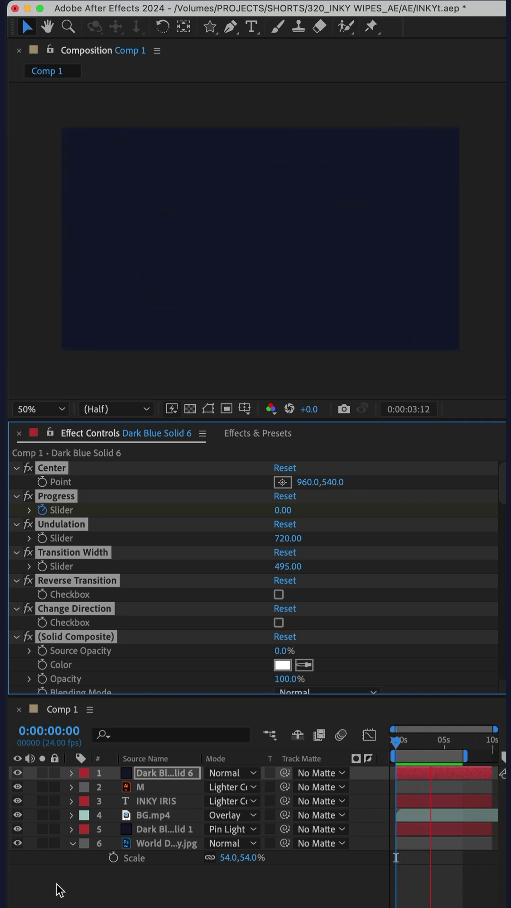
click(70, 880)
Apply Inky Linear Wipe from Transitions - Wipes to the Dark Blue Solid 6 layer
click(273, 435)
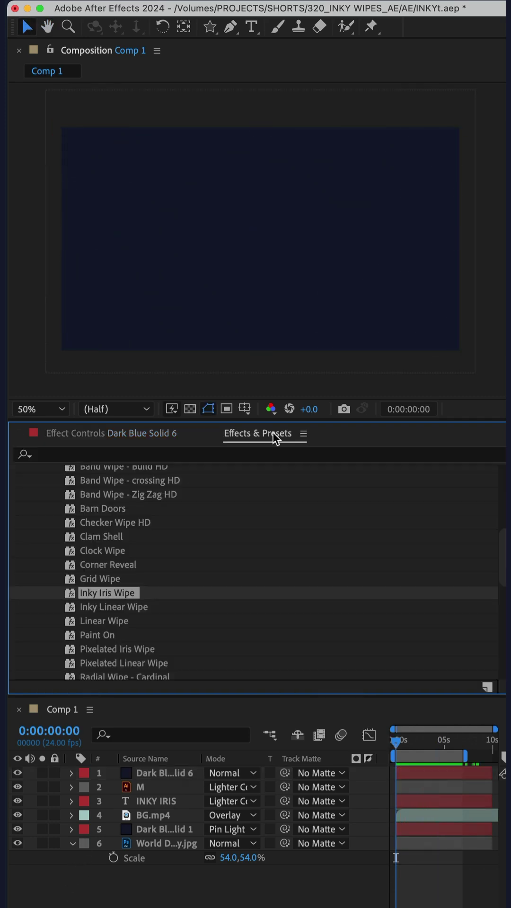
click(106, 608)
drag(106, 607, 113, 671)
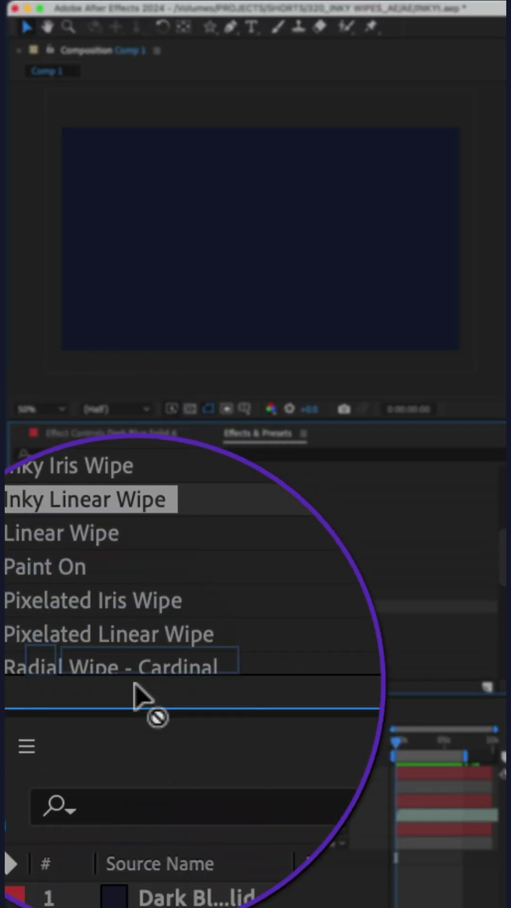
drag(144, 700, 149, 710)
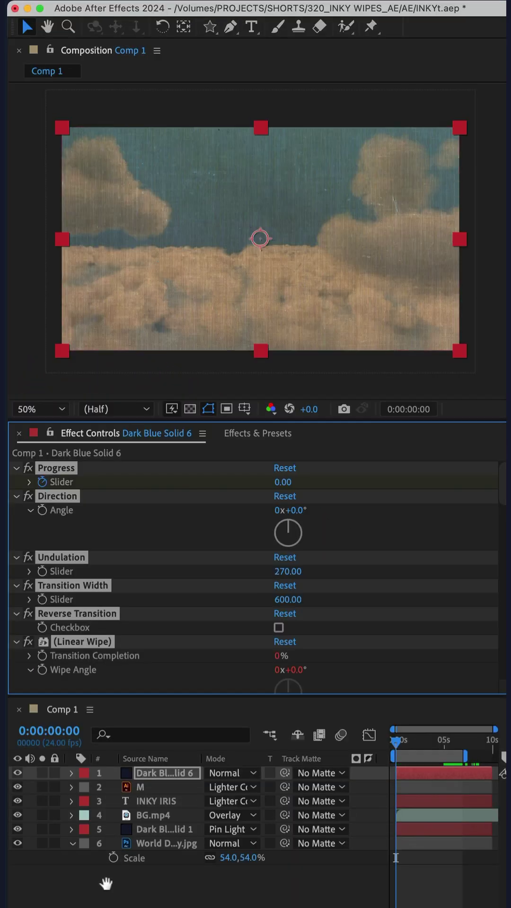